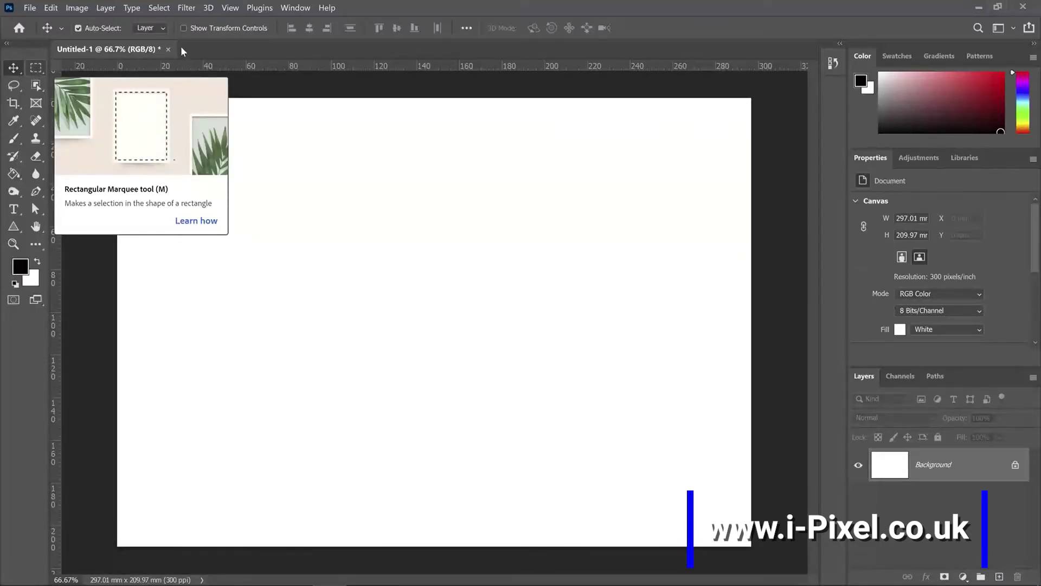
Step: Open the anggit-suko-pamungkas mountain landscape image and copy it into the Untitled-1 document
click(30, 8)
click(41, 33)
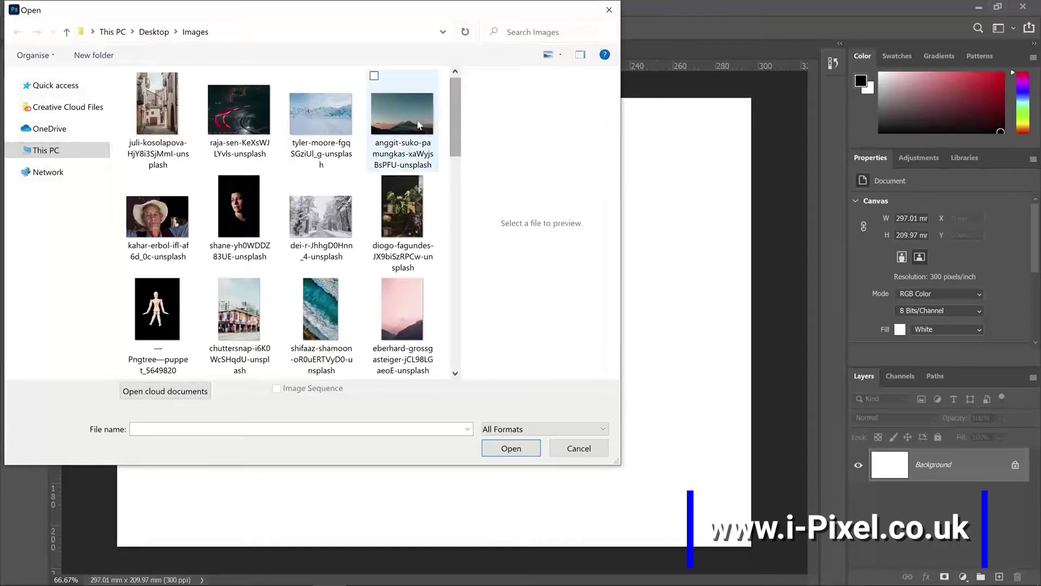
click(419, 125)
click(512, 450)
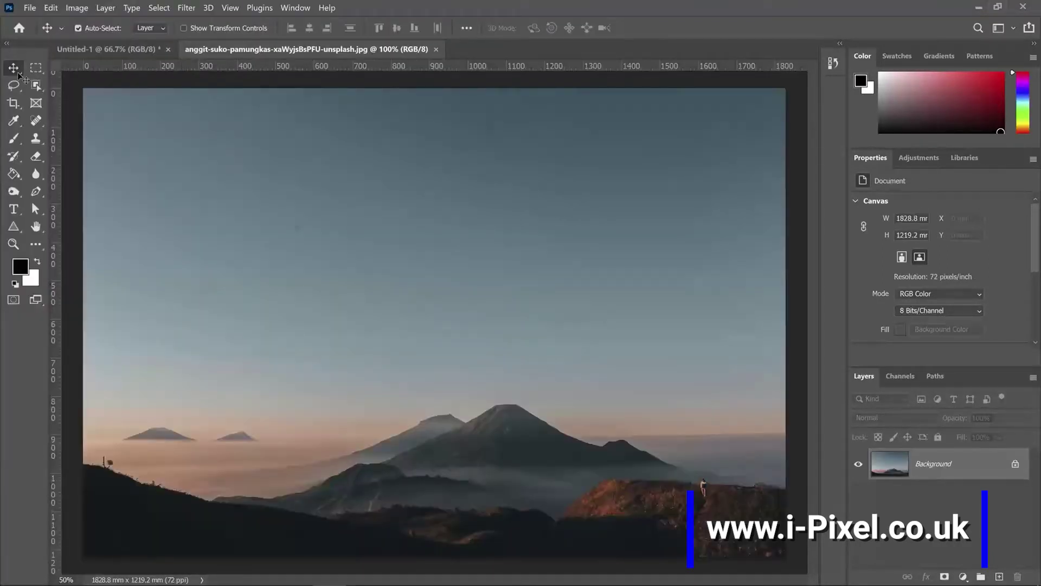
drag(264, 150, 490, 263)
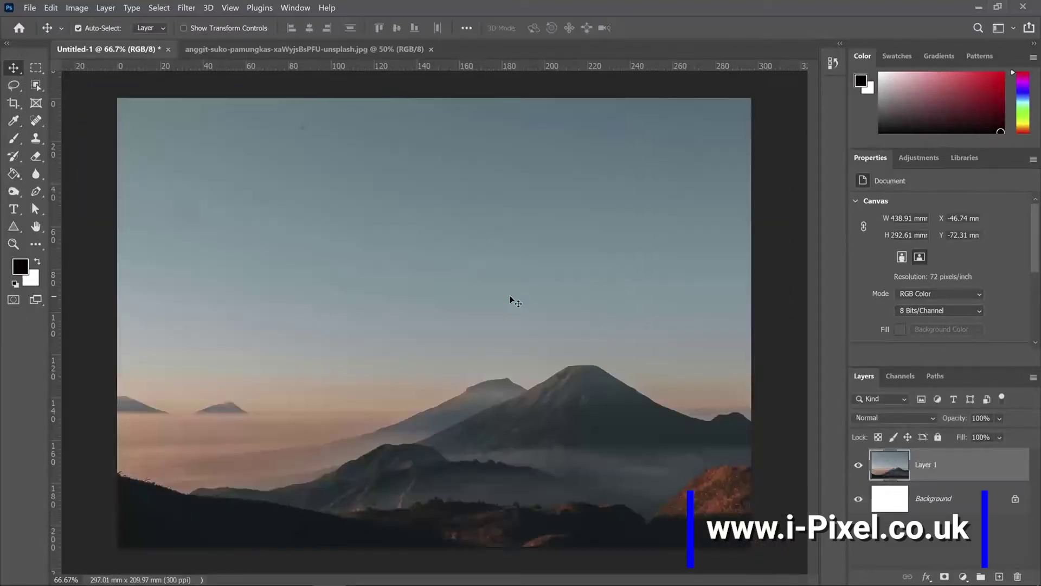
Step: Scale the mountain photo to about 237 by 158 mm and centre it on the white canvas
key(ctrl+minus)
key(ctrl+minus)
key(ctrl+minus)
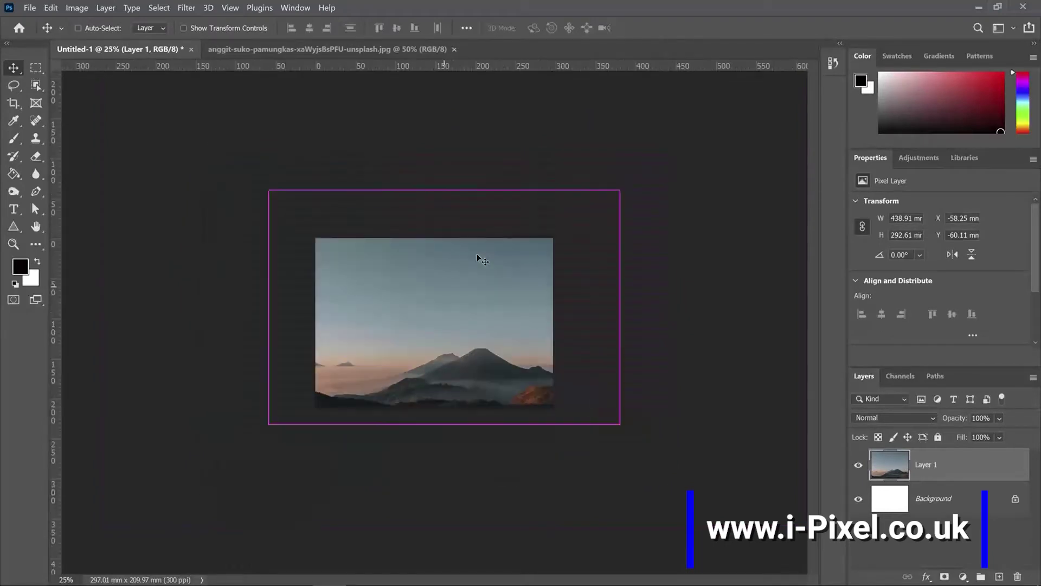
key(ctrl+t)
drag(620, 426, 521, 353)
drag(489, 274, 534, 312)
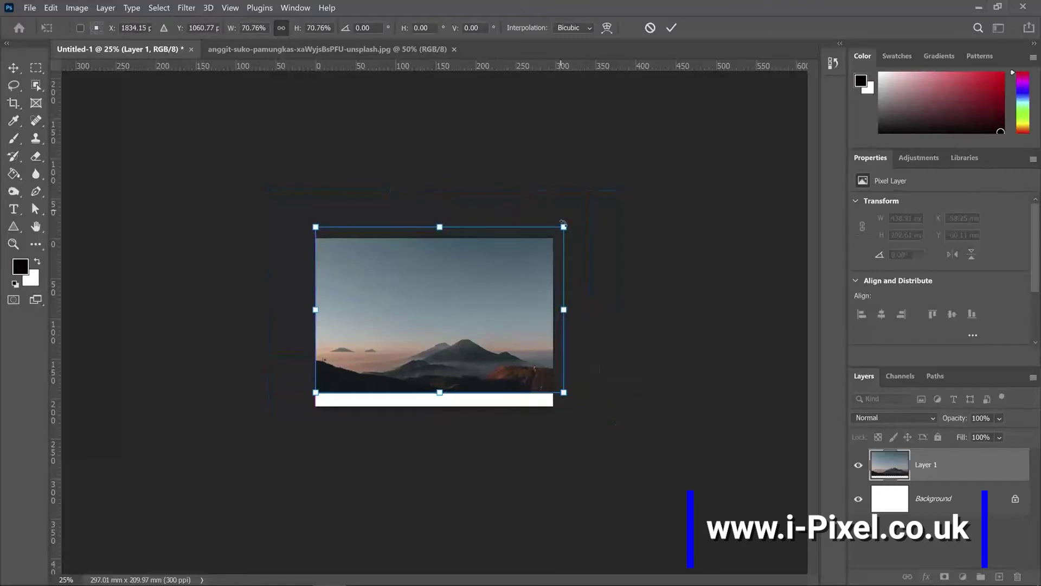
drag(565, 226, 505, 266)
drag(474, 314, 498, 307)
key(Return)
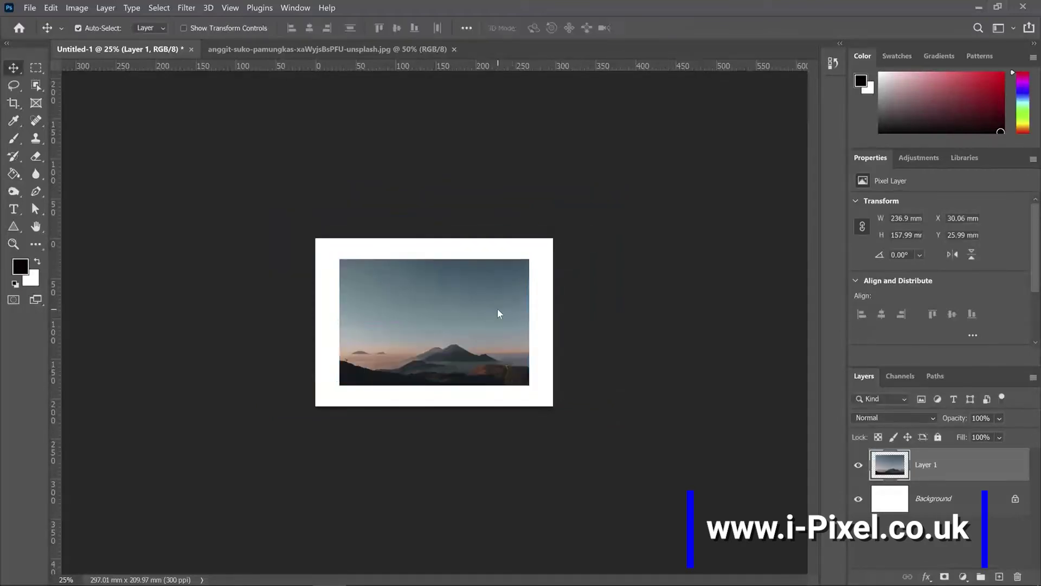
key(ctrl+0)
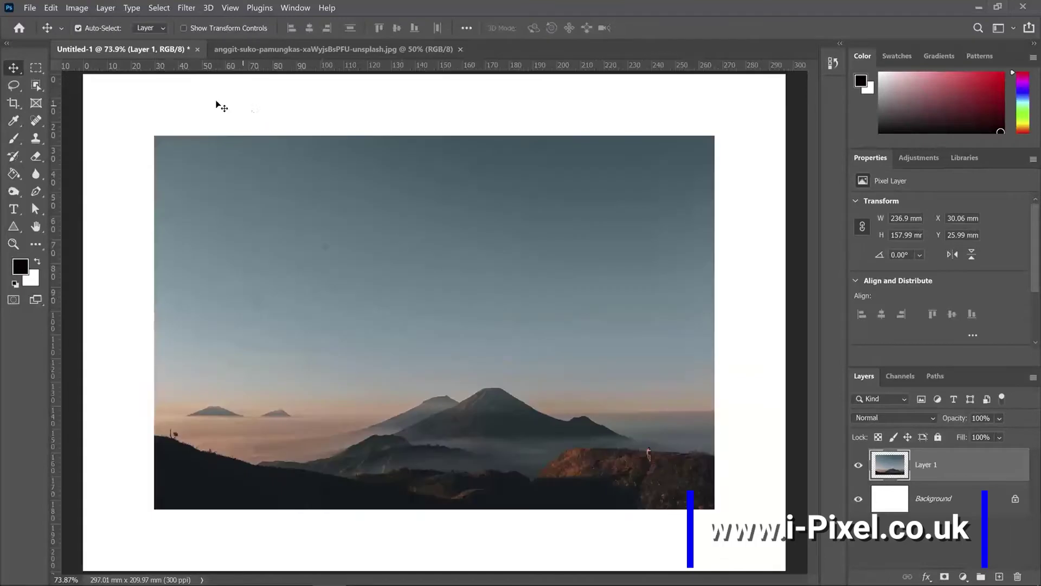
Step: Switch to the Elliptical Marquee tool
click(36, 67)
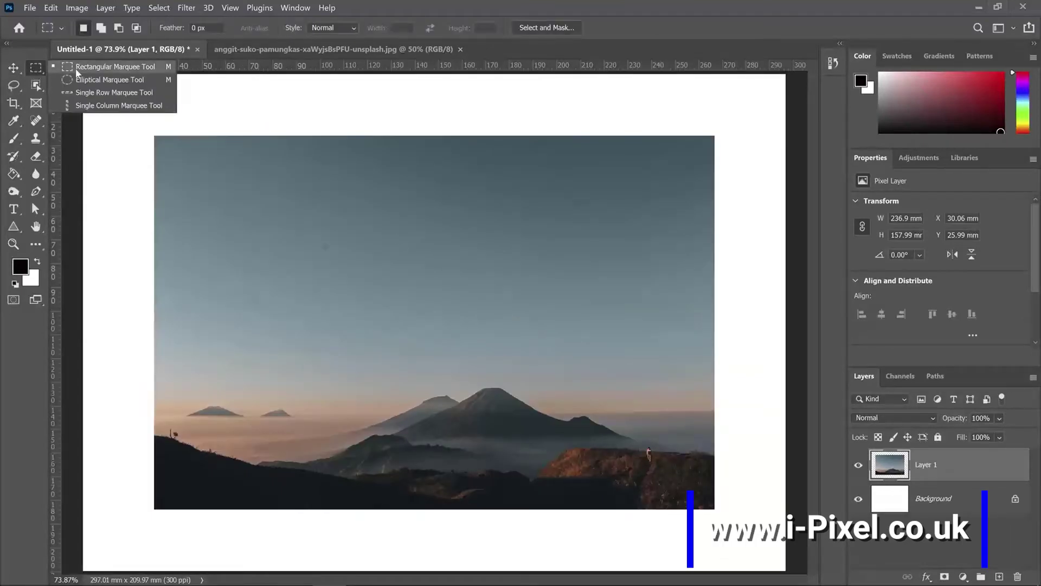
click(101, 85)
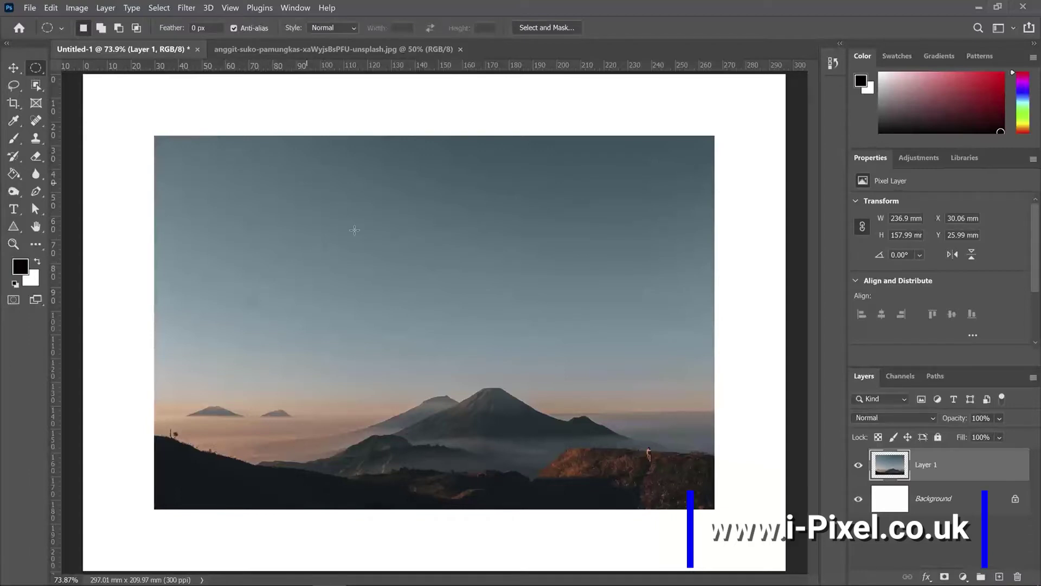
drag(355, 230, 744, 495)
drag(503, 362, 434, 328)
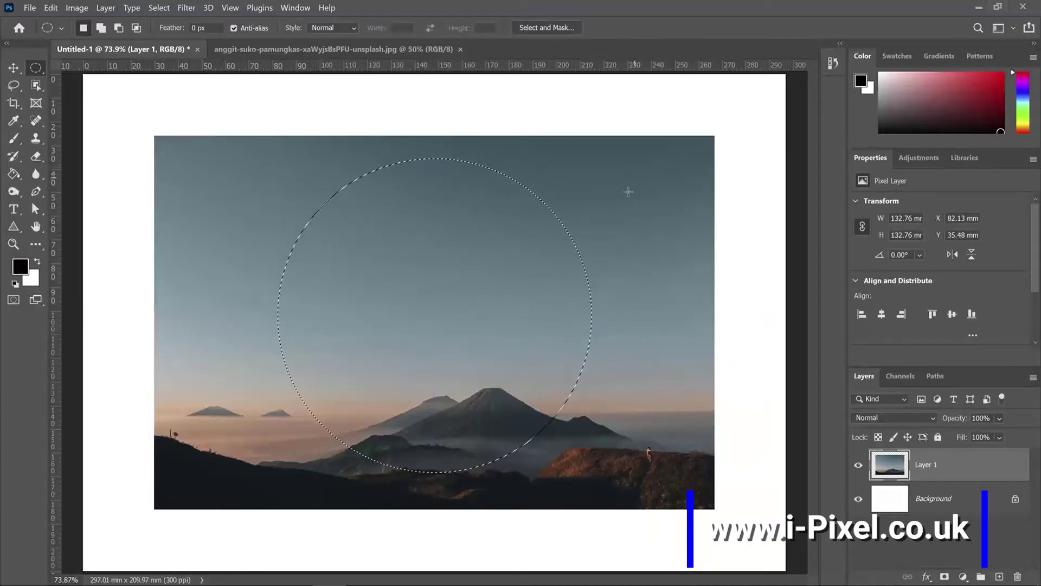
key(ctrl+d)
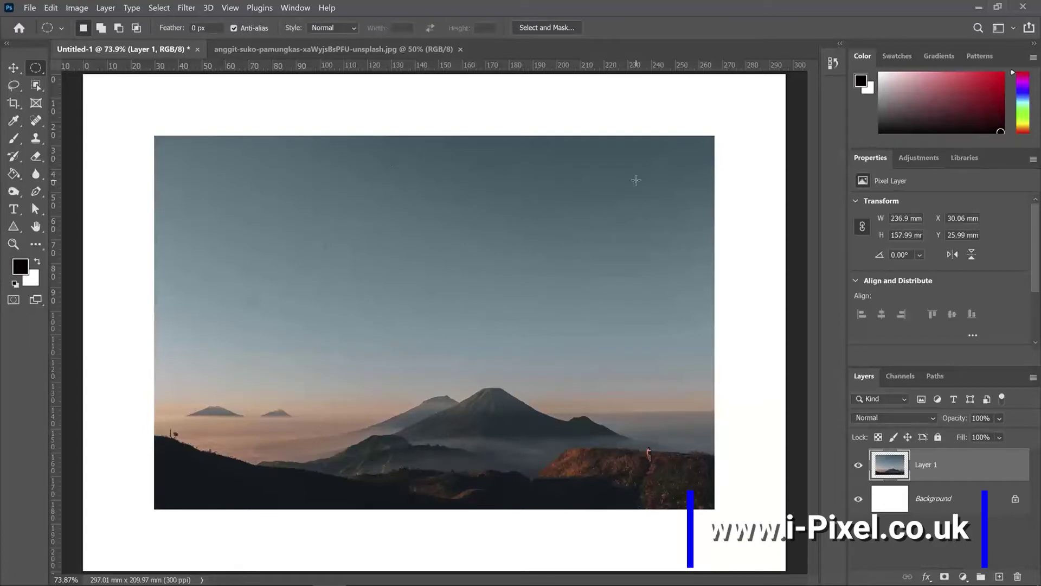
Step: Draw a circular selection about 125 mm across over the photo's sky and central mountains
drag(278, 157, 631, 439)
drag(450, 323, 481, 353)
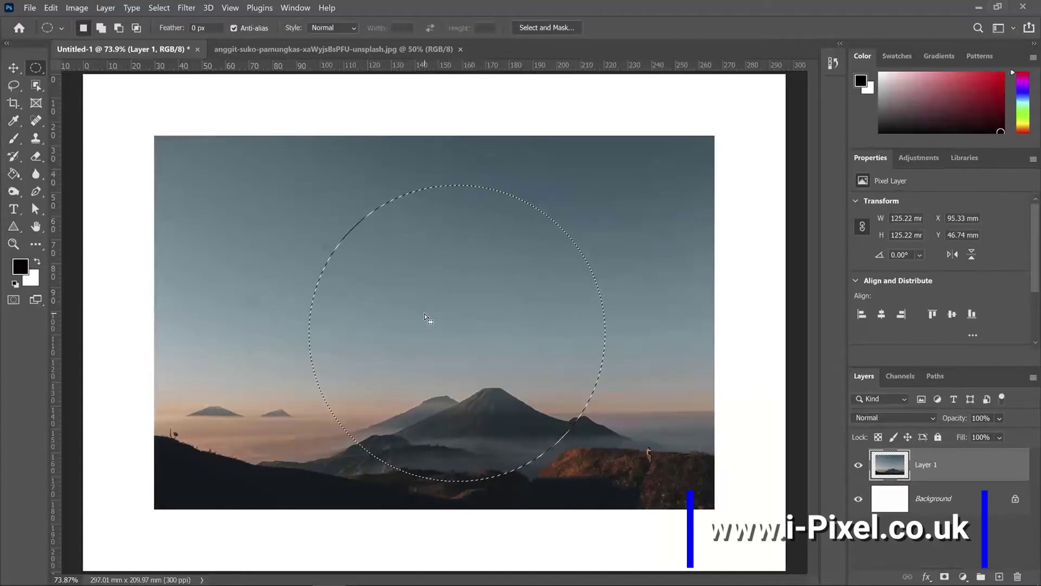
Step: Delete the photo area inside the circle, and revert to the Move Selection history state
key(Delete)
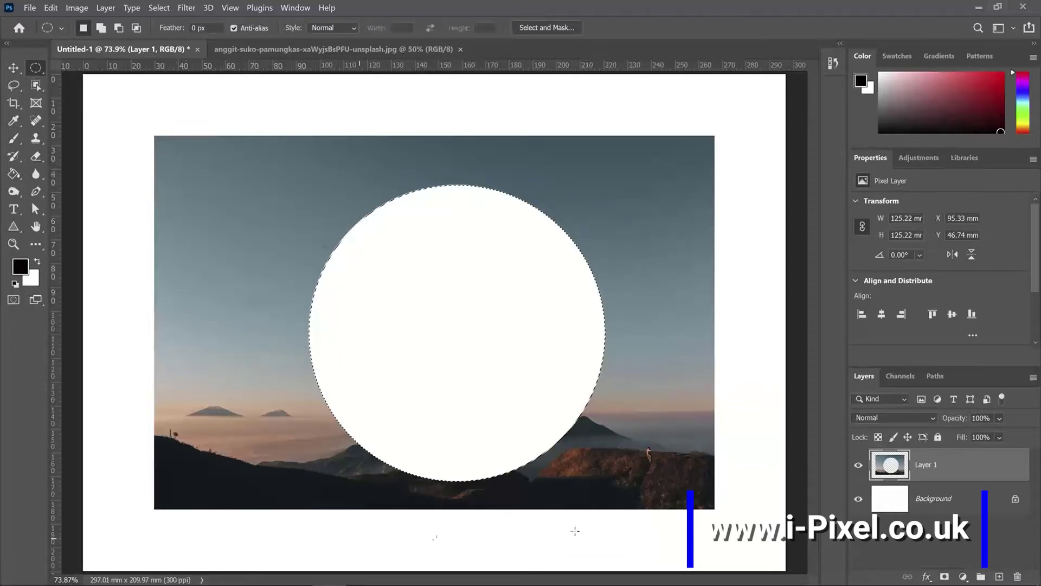
click(833, 63)
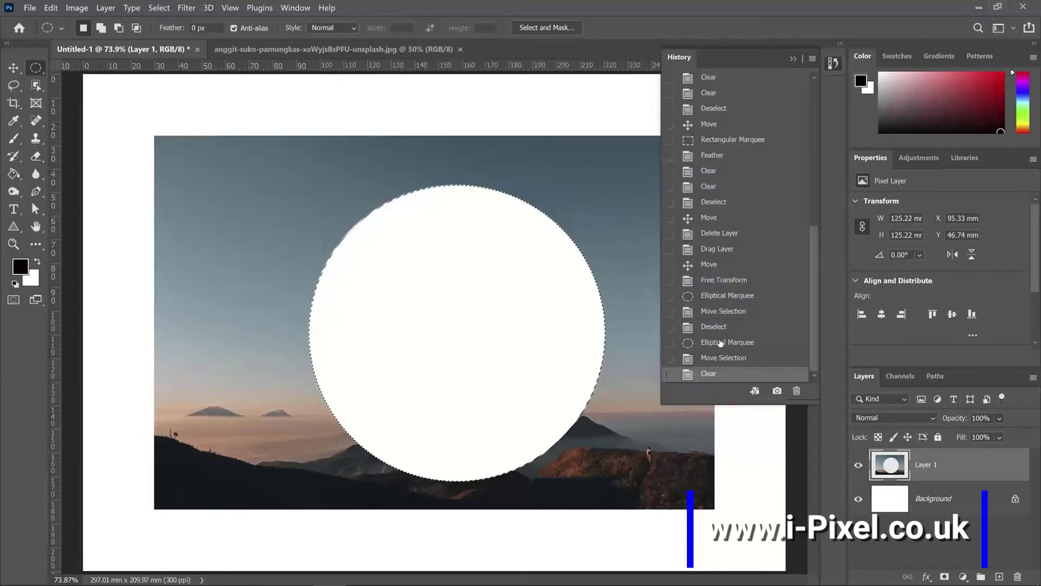
click(724, 358)
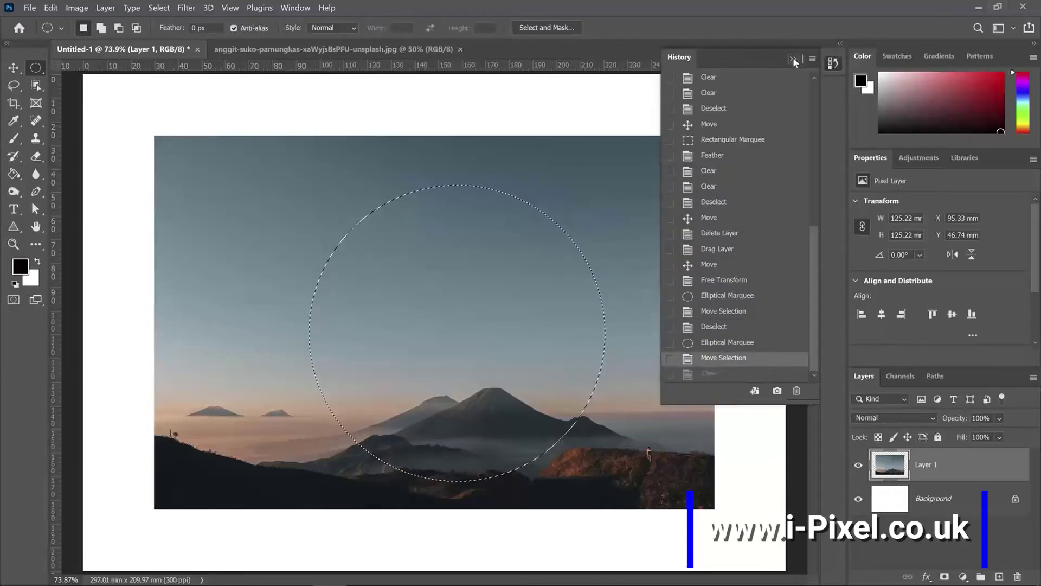
click(793, 57)
Step: Remove everything outside the circle by inverting the selection, and move the circular cutout to the canvas's upper-left corner
right_click(443, 261)
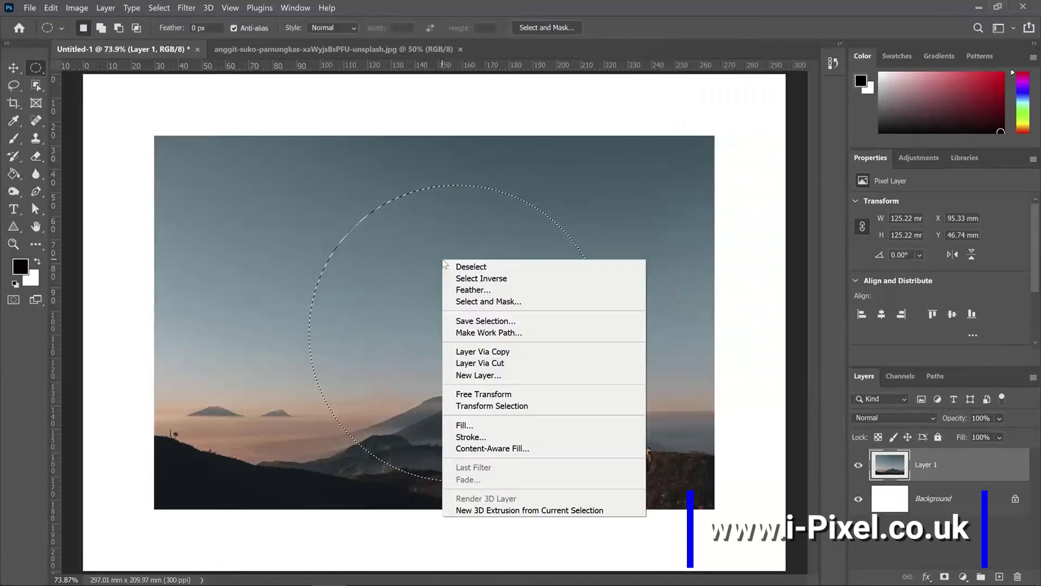
click(506, 278)
key(Delete)
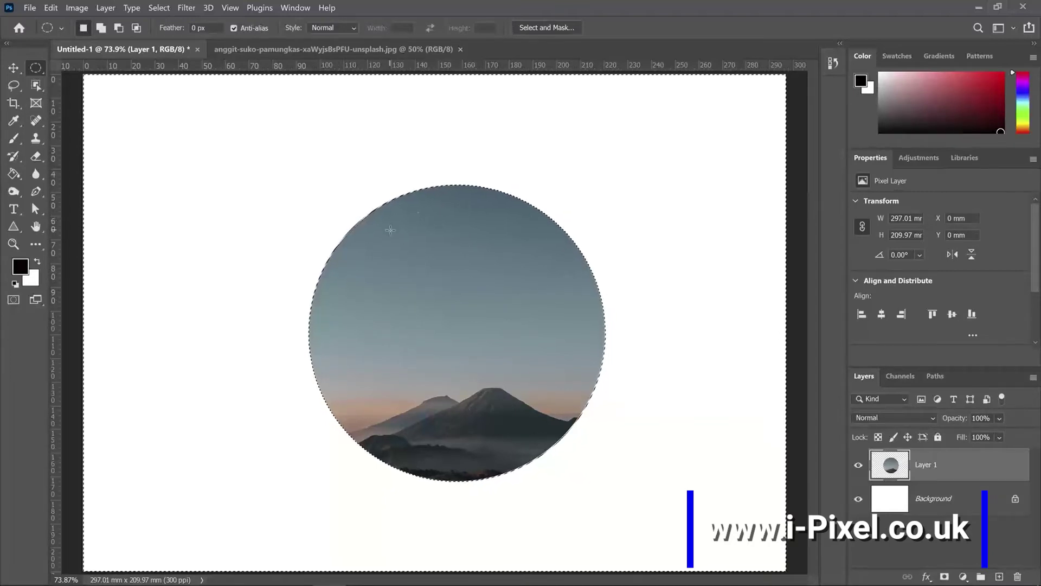
key(ctrl+d)
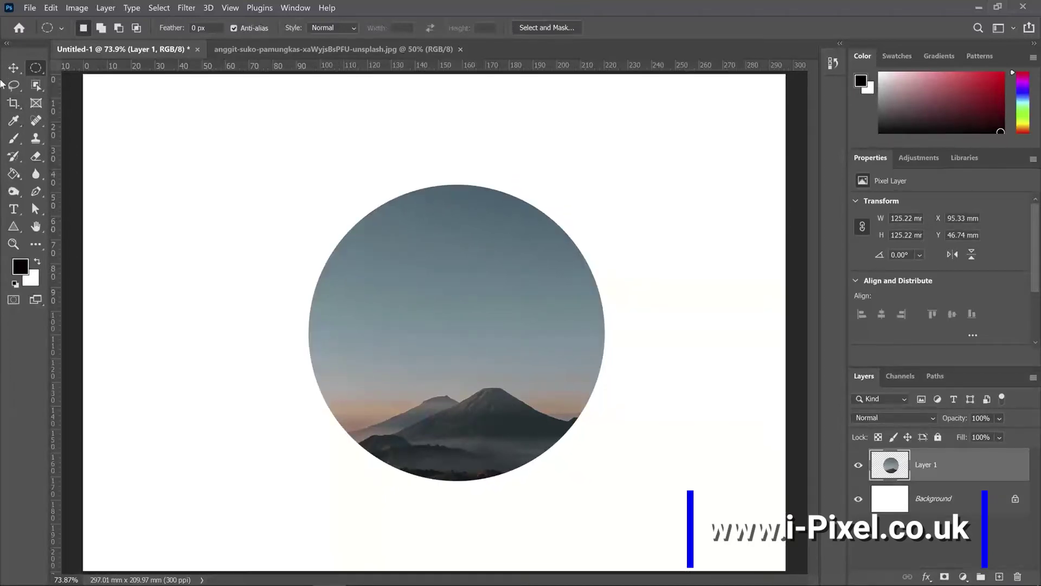
click(13, 68)
drag(480, 279, 254, 215)
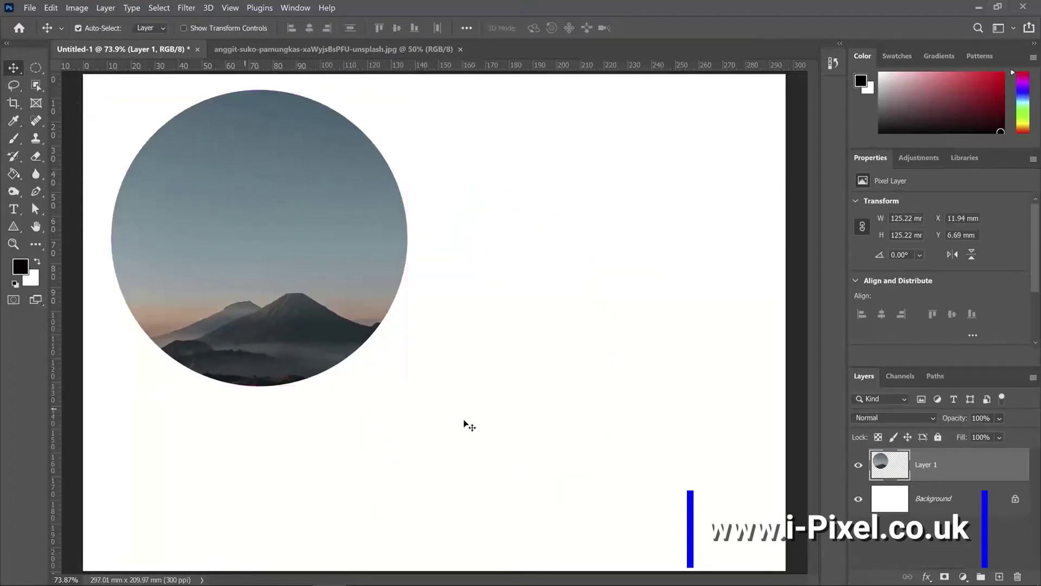
Step: Add another copy of the mountain photo to Untitled-1, scaled to about 173 by 115 mm at the canvas's lower right
drag(318, 185, 147, 48)
drag(526, 306, 546, 352)
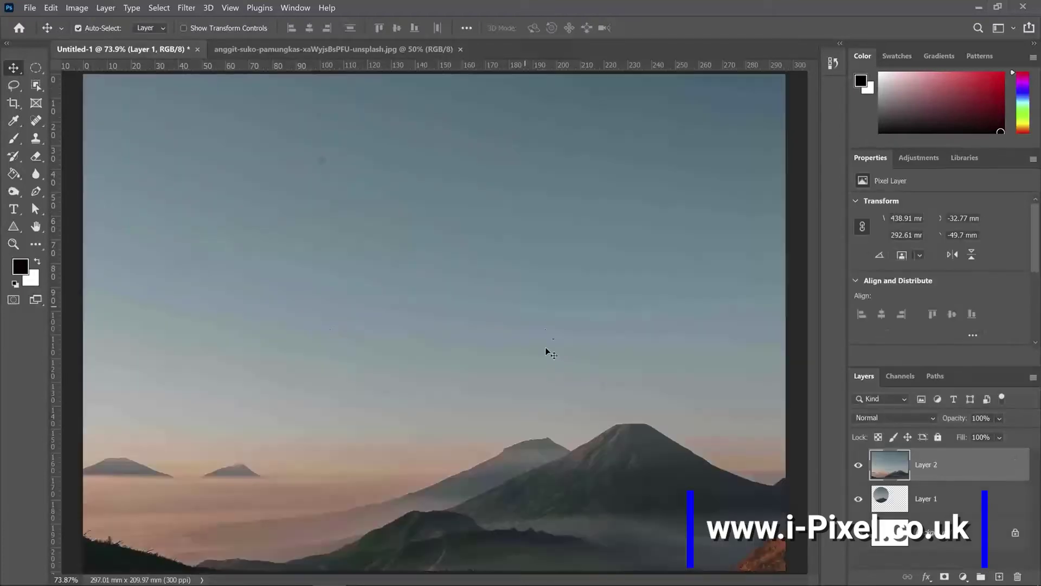
key(ctrl+minus)
key(ctrl+minus)
key(ctrl+minus)
key(ctrl+minus)
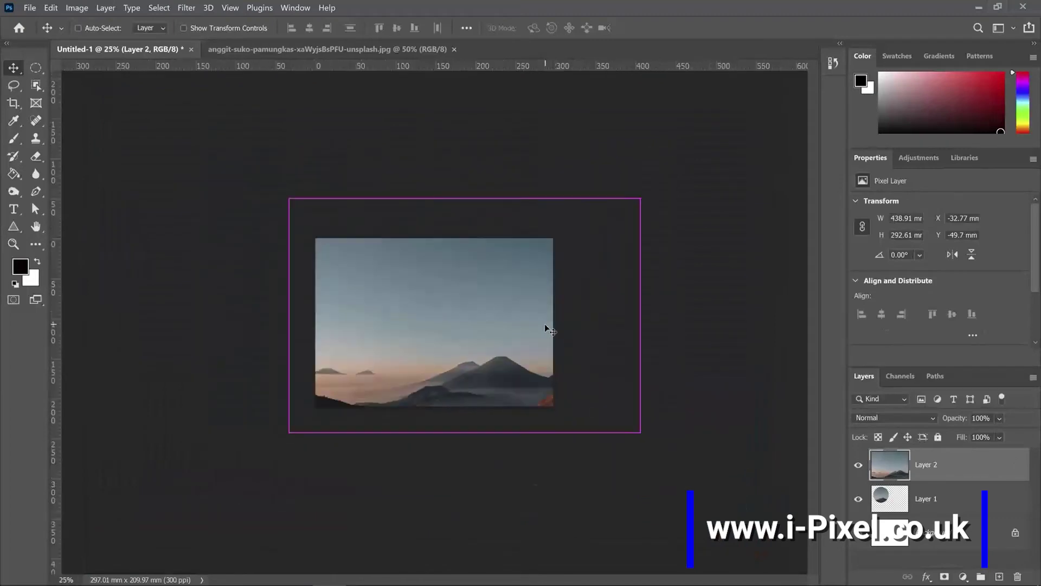
key(ctrl+t)
drag(639, 431, 409, 316)
drag(377, 277, 495, 372)
key(Return)
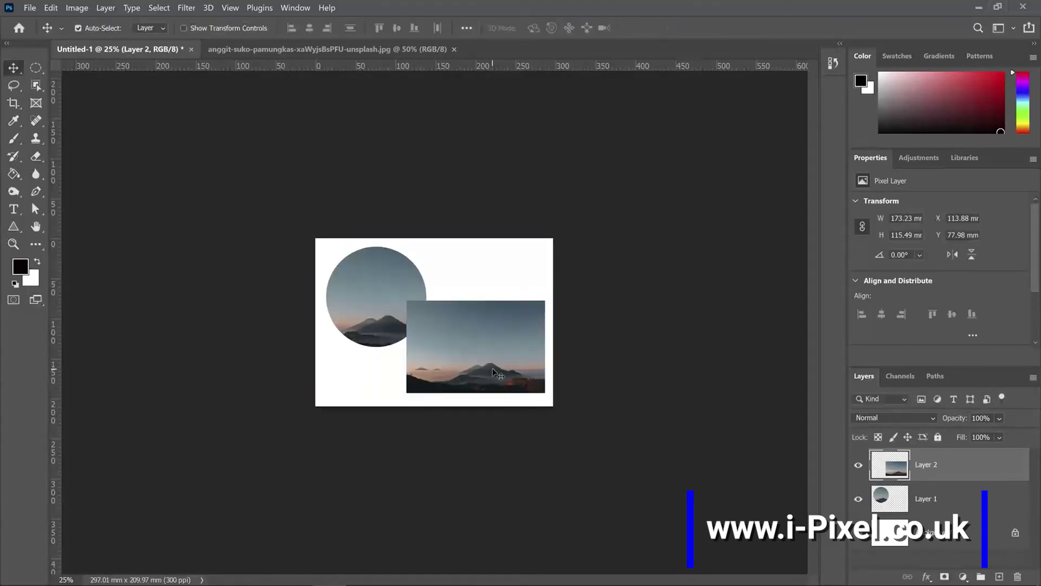
key(ctrl+0)
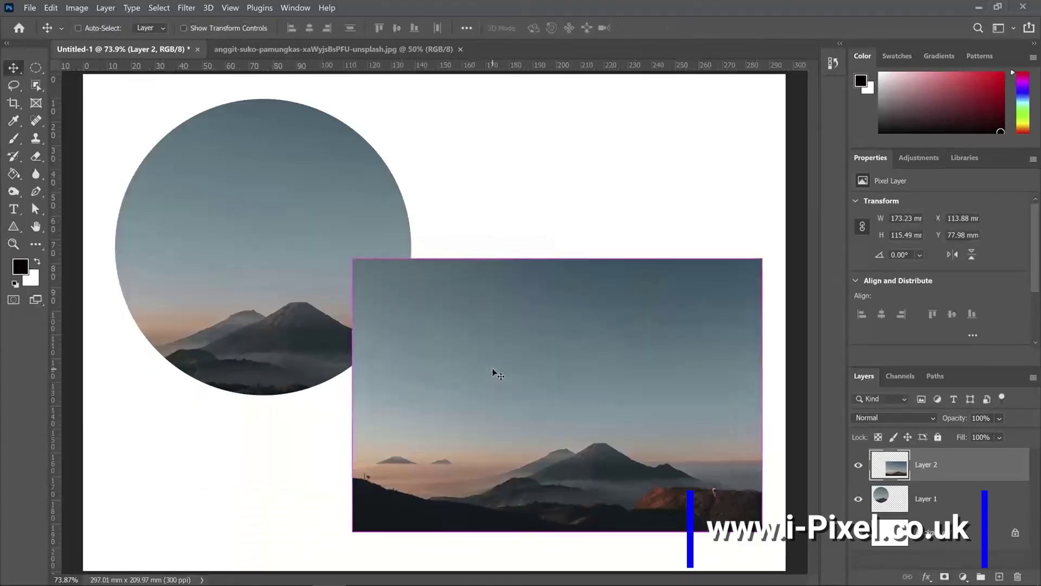
Step: Draw a circular selection about 93 mm across on the second photo and feather it by 30 pixels
click(36, 68)
click(82, 76)
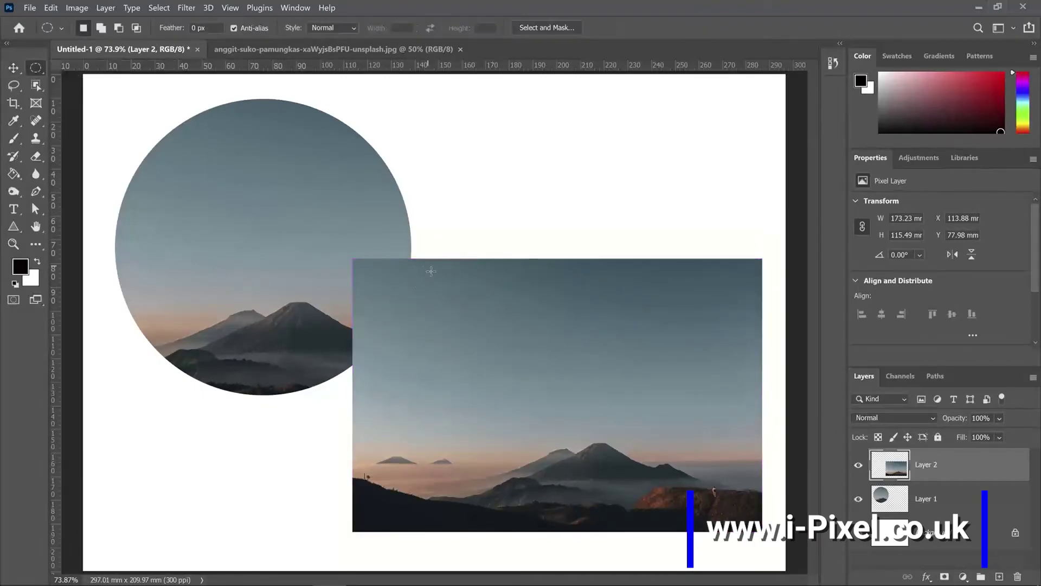
drag(454, 289, 675, 472)
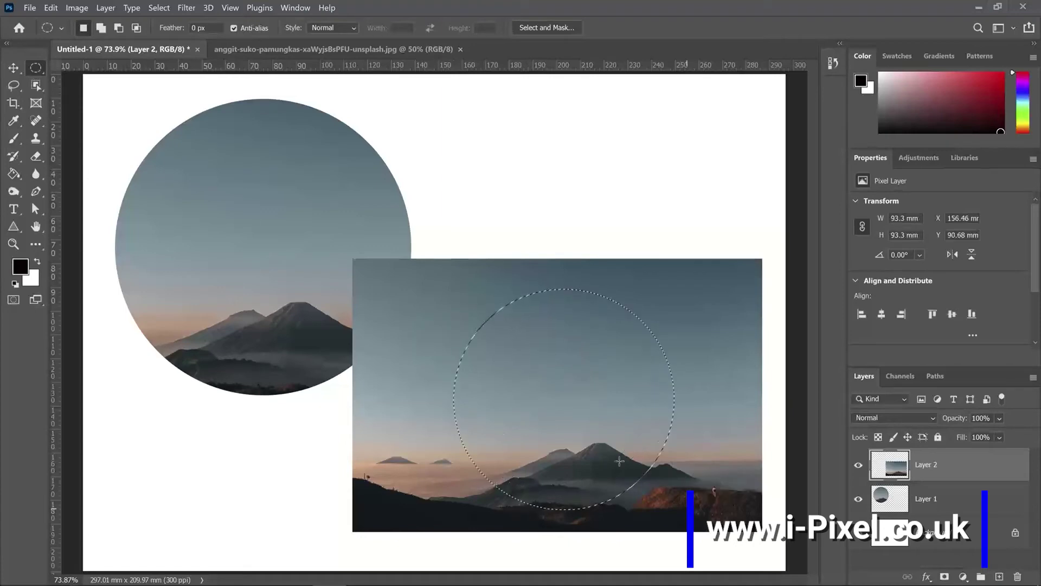
right_click(561, 378)
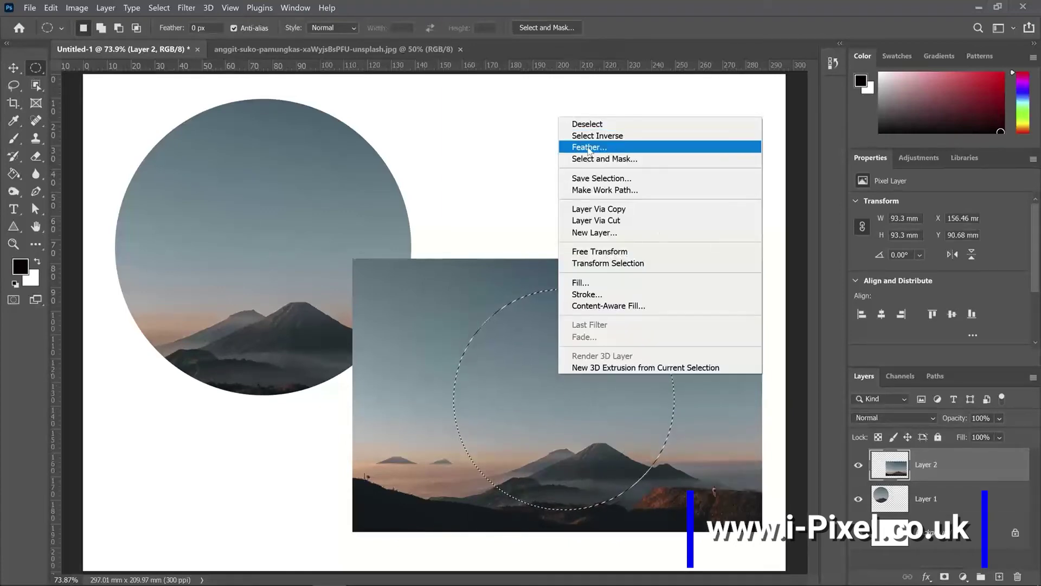
click(608, 147)
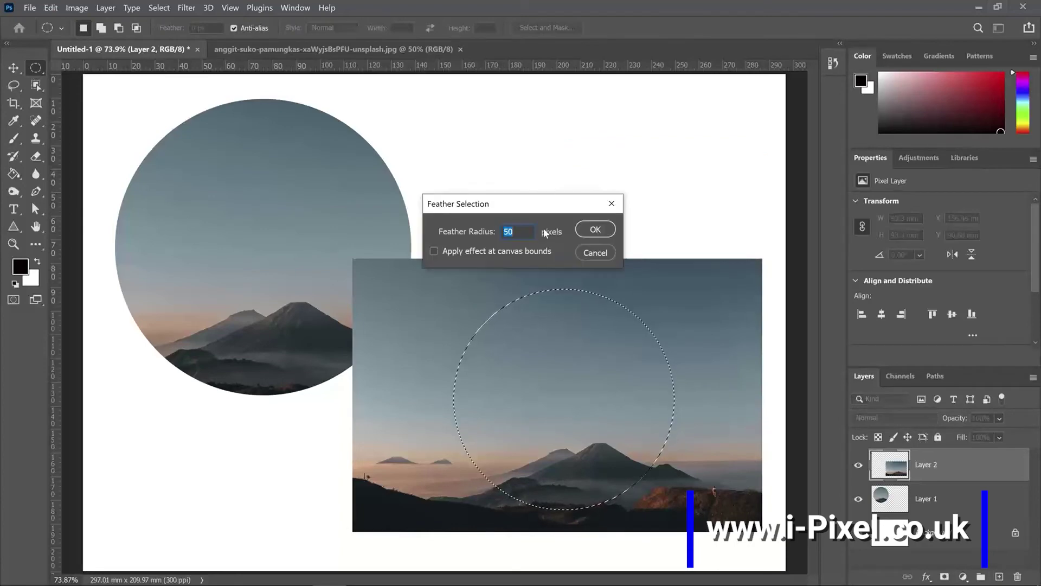
text(30)
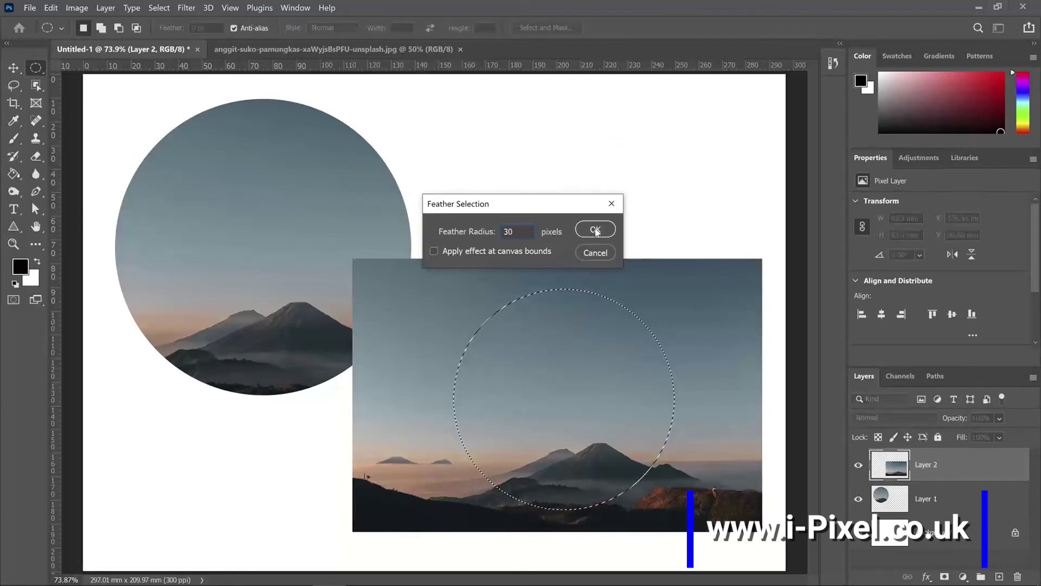
click(596, 231)
Step: Invert the feathered selection to delete the second photo's area outside the circle, and deselect
right_click(579, 329)
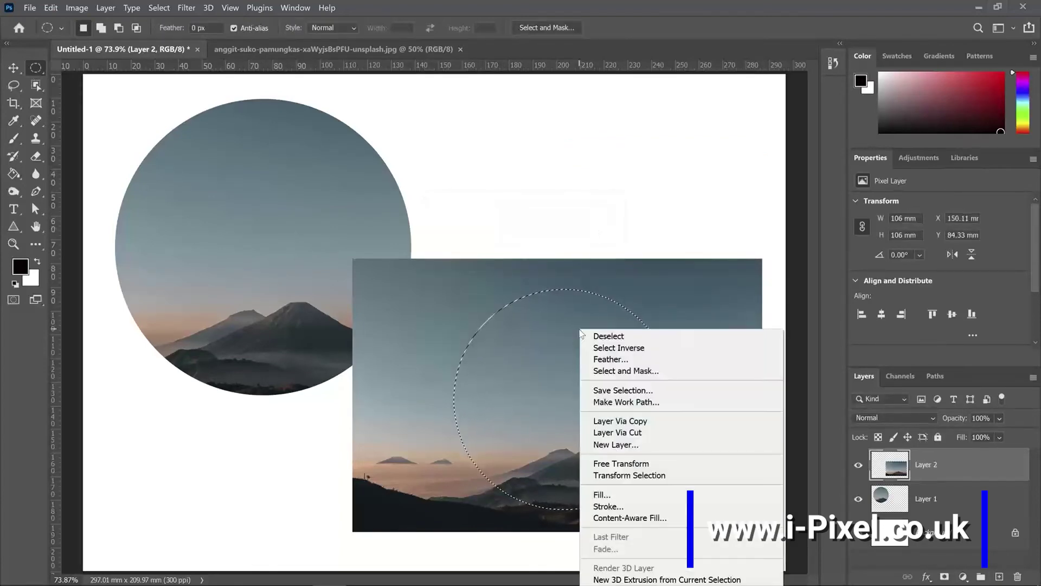
click(610, 348)
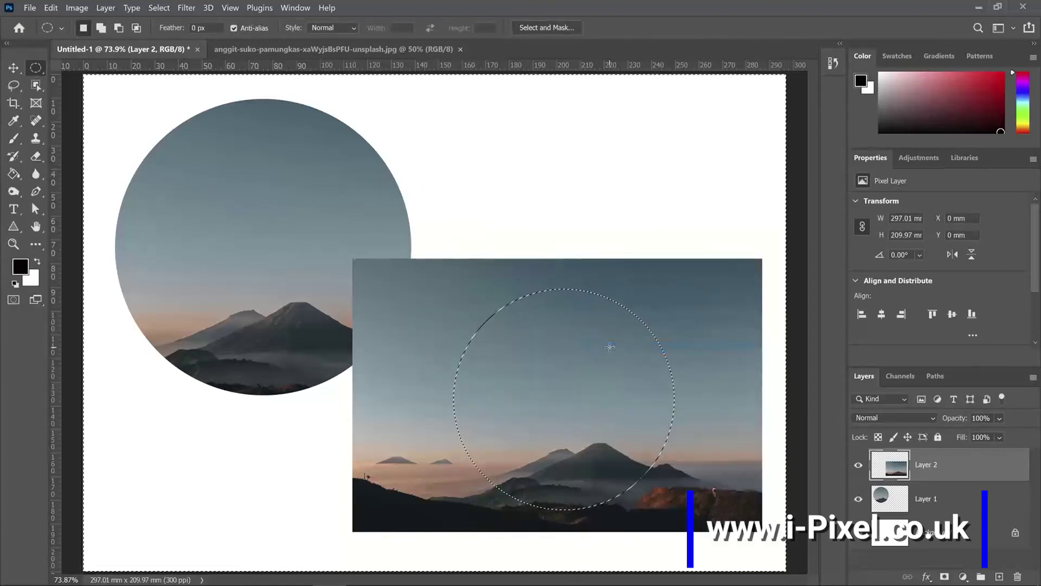
key(Delete)
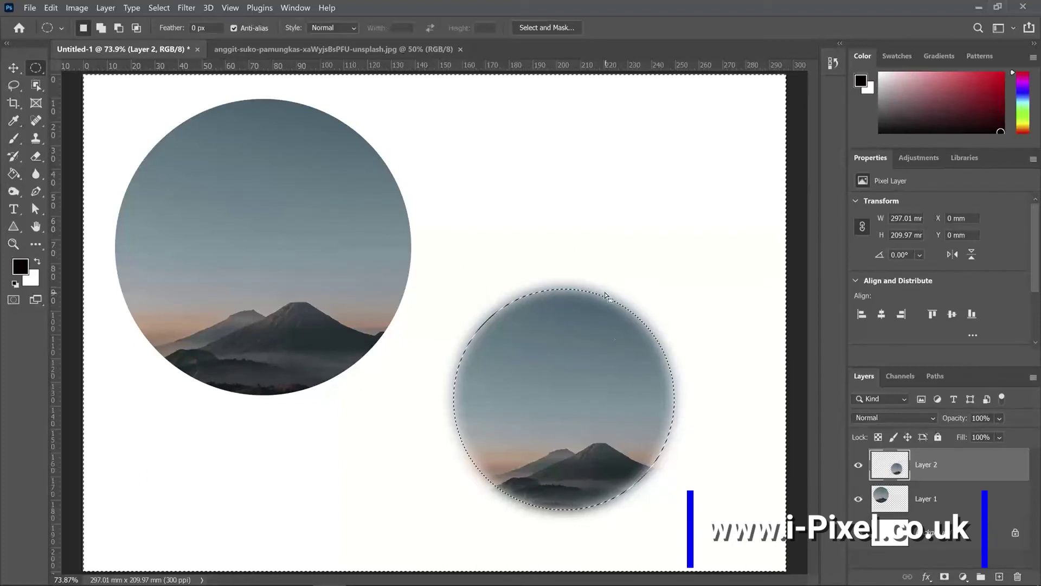
key(ctrl+d)
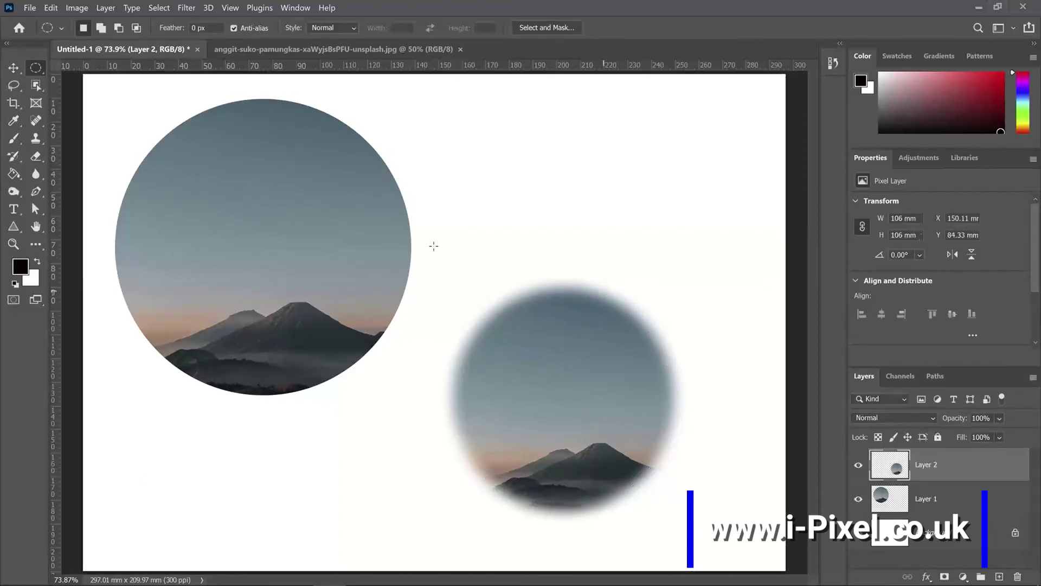
Step: Move the feathered circle to the canvas's upper right and shift the larger circle slightly down and right
click(13, 68)
drag(511, 356, 577, 182)
drag(291, 220, 326, 258)
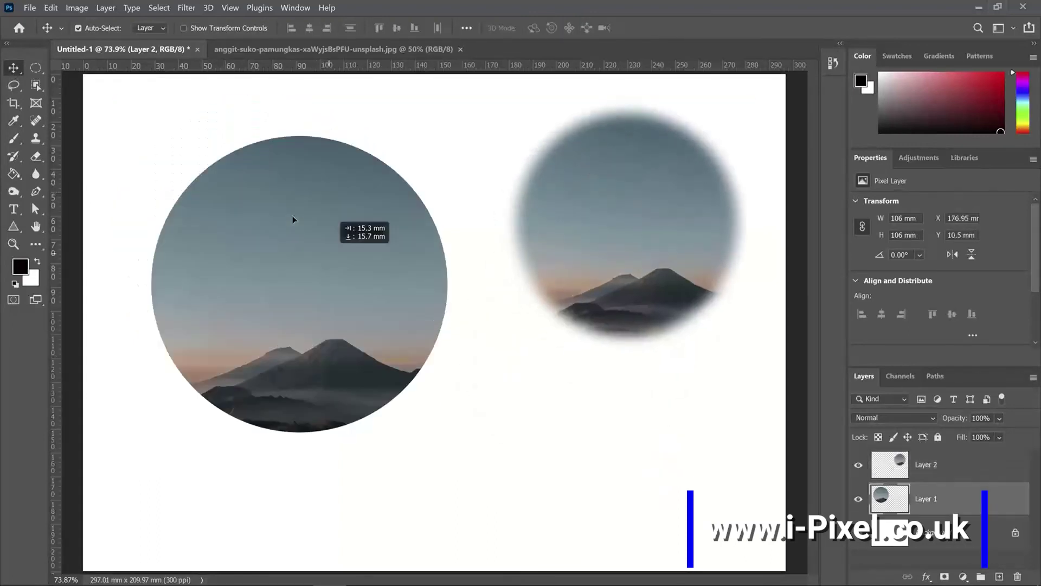
Step: Draw a circular selection about 74 mm across and centre it inside the larger, hard-edged circle
right_click(35, 70)
click(81, 80)
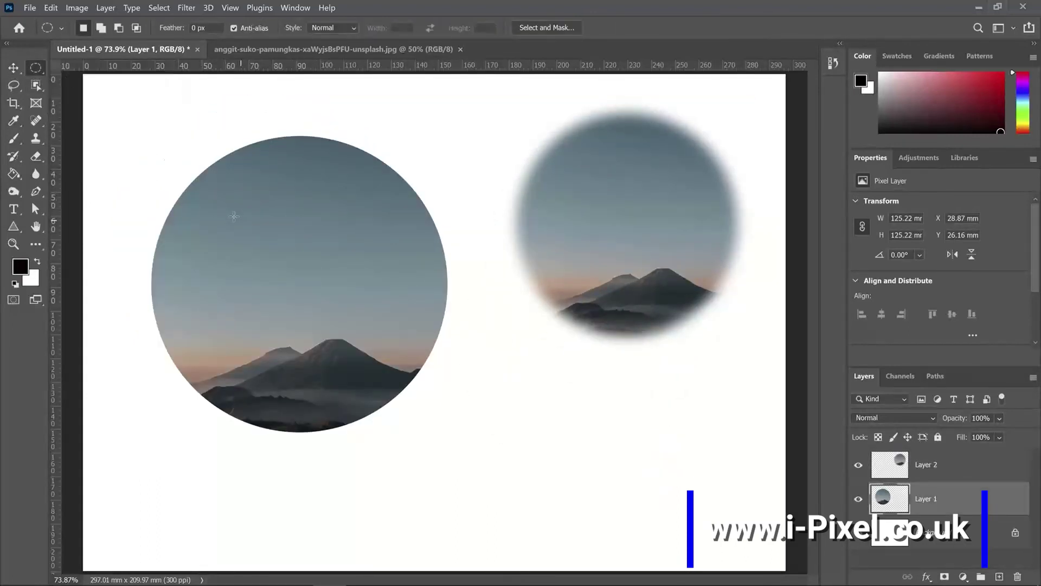
drag(224, 197, 399, 372)
drag(348, 307, 320, 281)
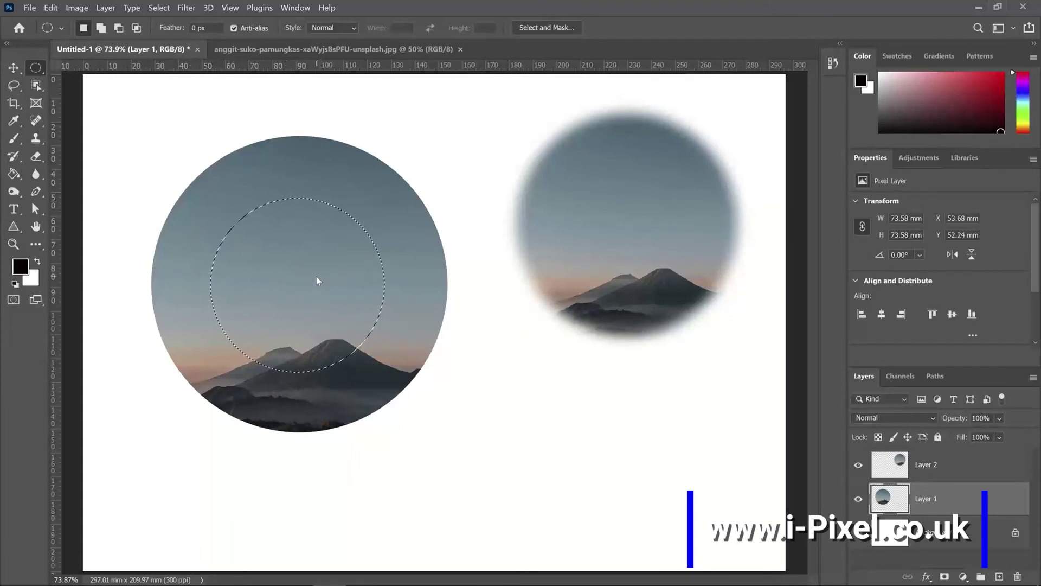
Step: Copy the selected circle onto a new layer and move the copy to overlap the large circle's lower right edge
right_click(318, 277)
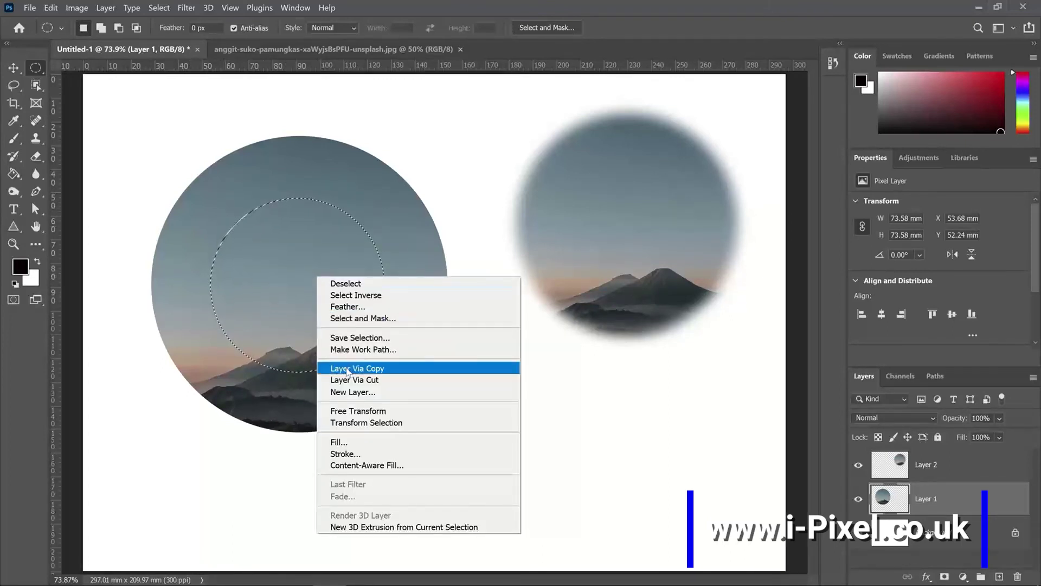
click(394, 373)
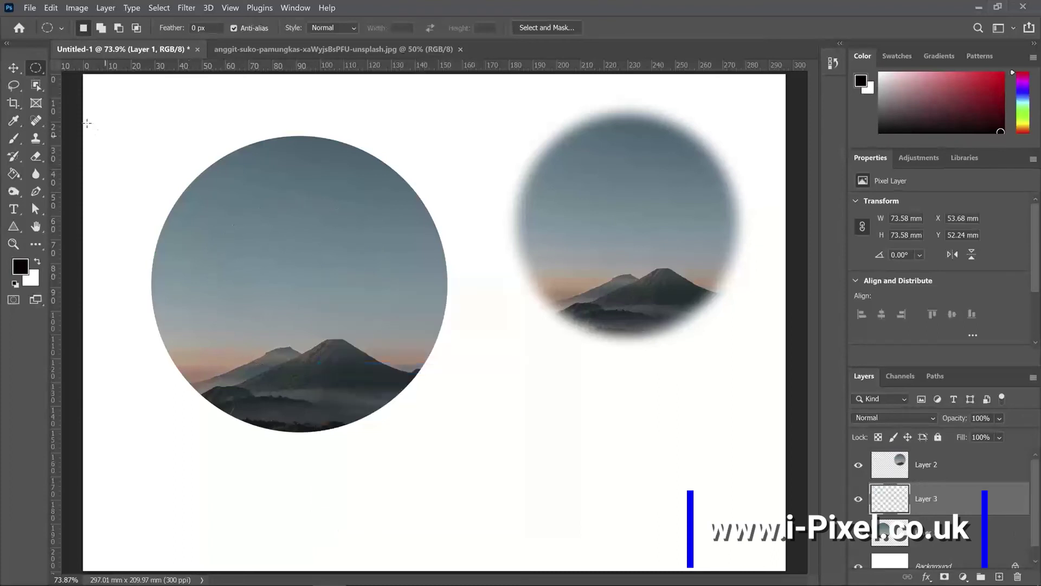
click(15, 68)
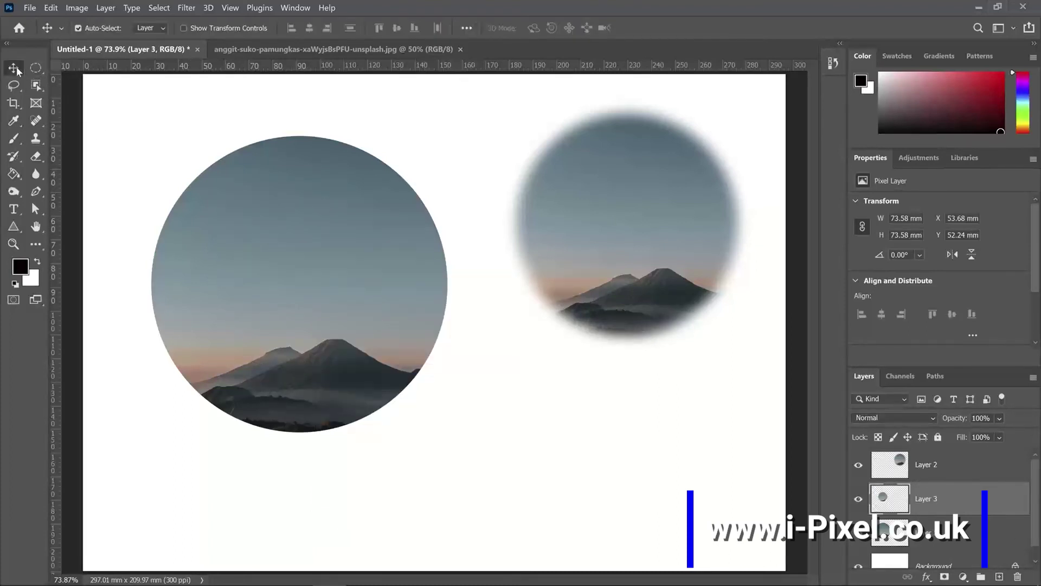
click(907, 464)
drag(350, 288, 480, 348)
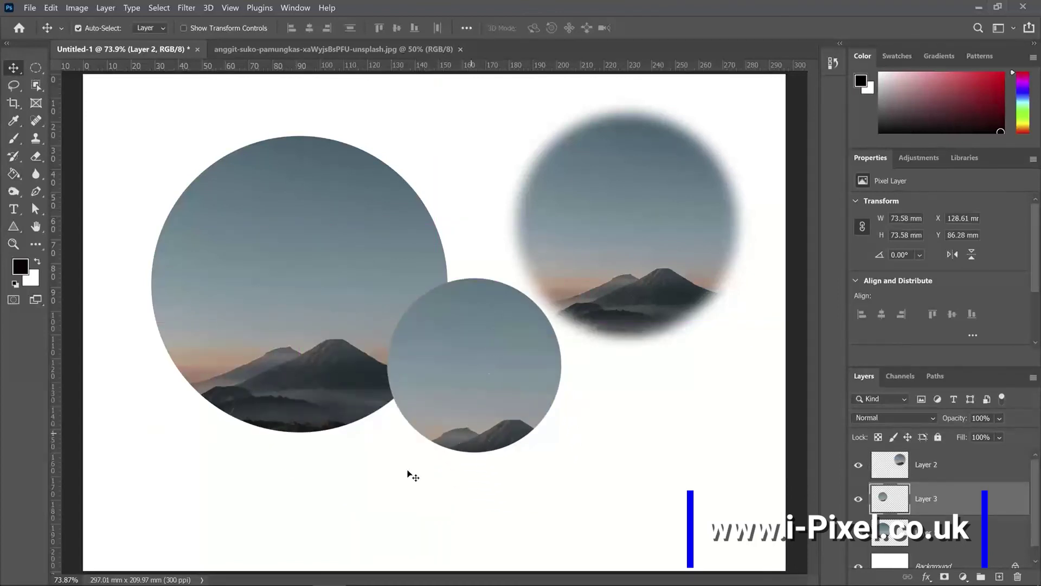
click(85, 129)
Step: Draw a circular selection about 73 mm across in the middle of the large, hard-edged circle
click(36, 68)
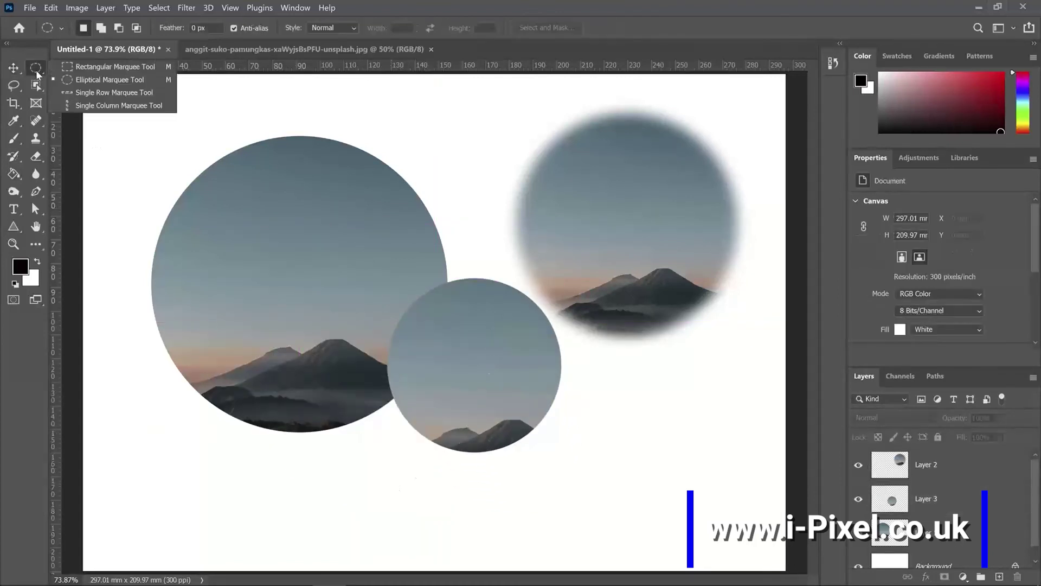
click(70, 80)
drag(217, 201, 390, 373)
right_click(375, 351)
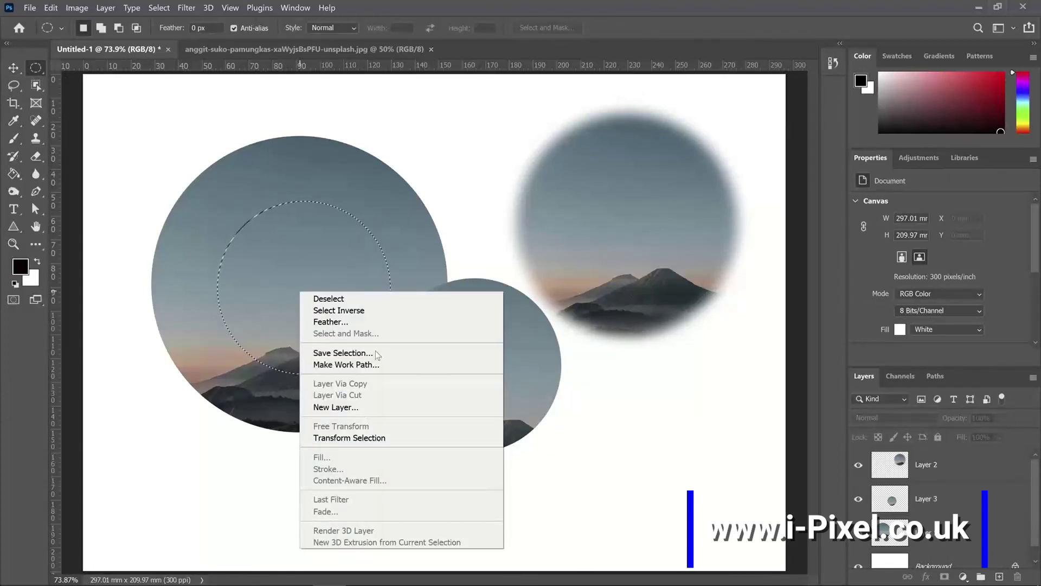
click(394, 266)
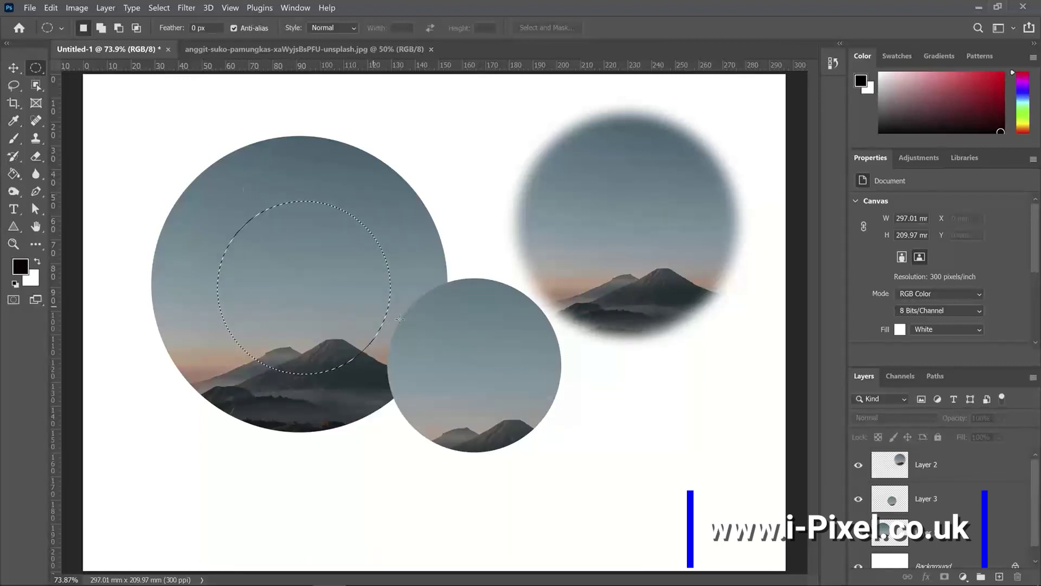
Step: Cut the selected area out of Layer 1 onto a new layer and move the cut circle below the feathered one
click(946, 532)
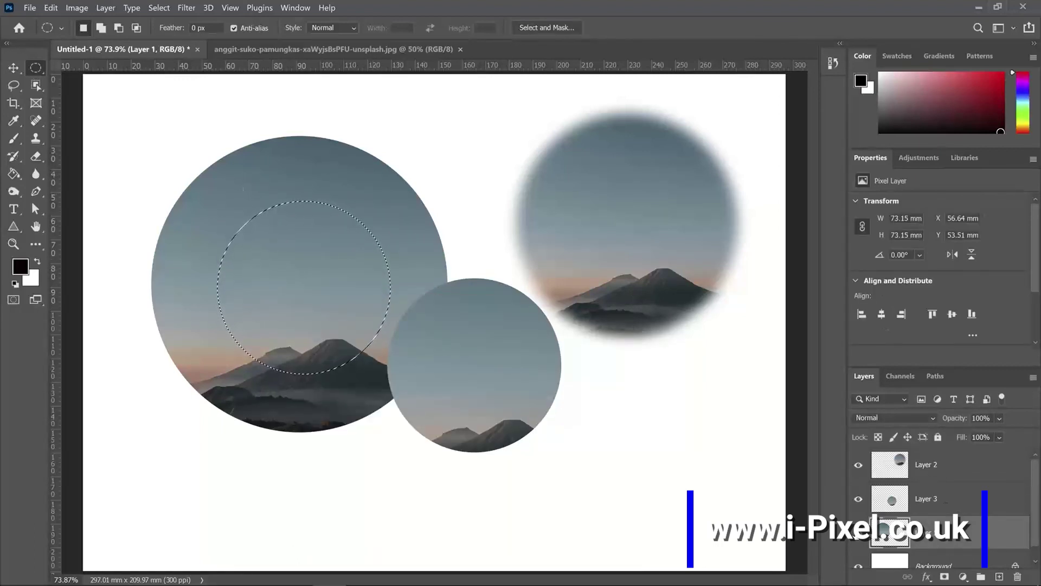
click(859, 533)
click(859, 533)
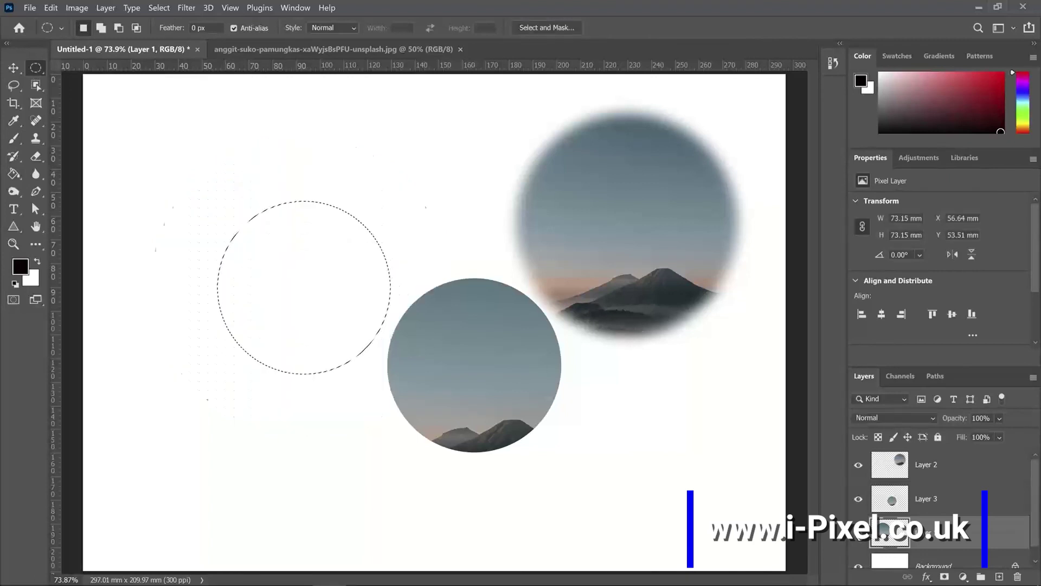
right_click(289, 263)
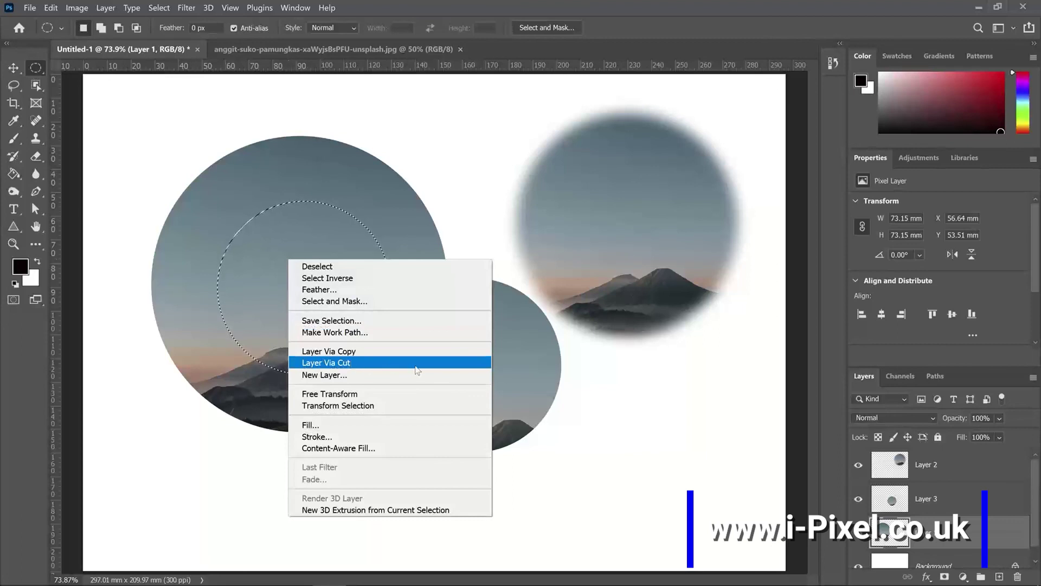
click(351, 362)
key(v)
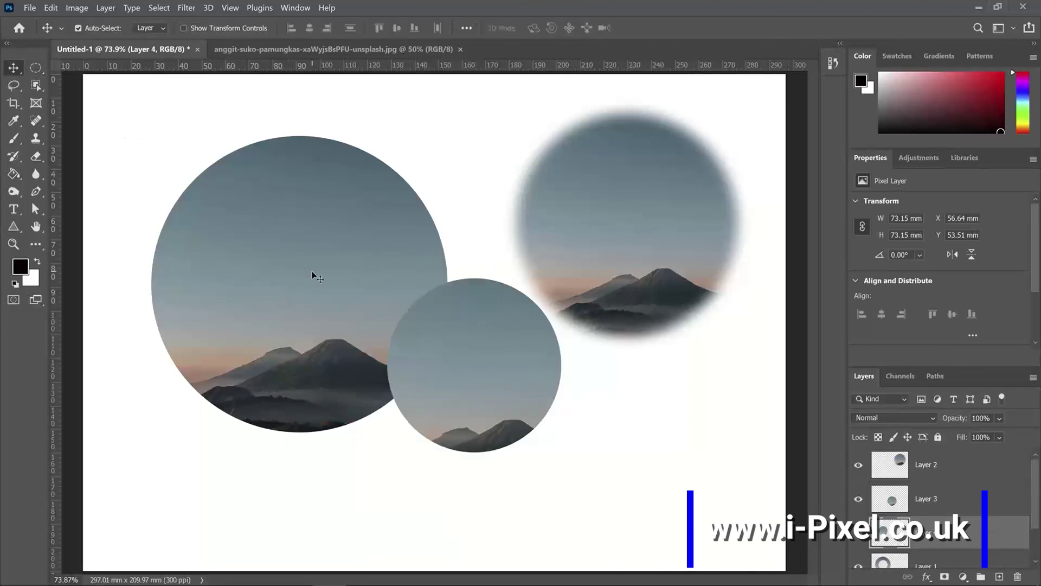
drag(312, 272, 636, 453)
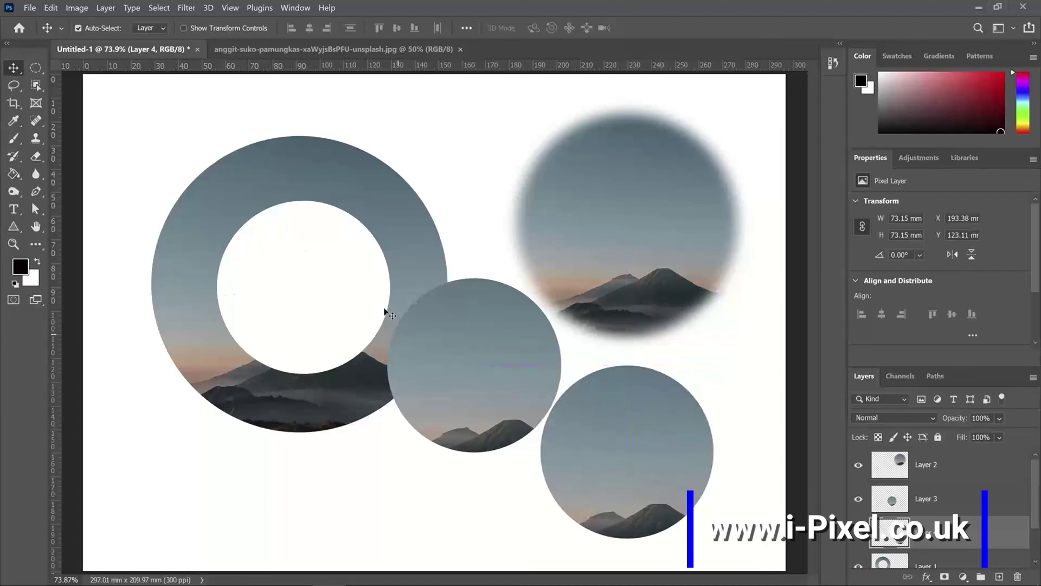